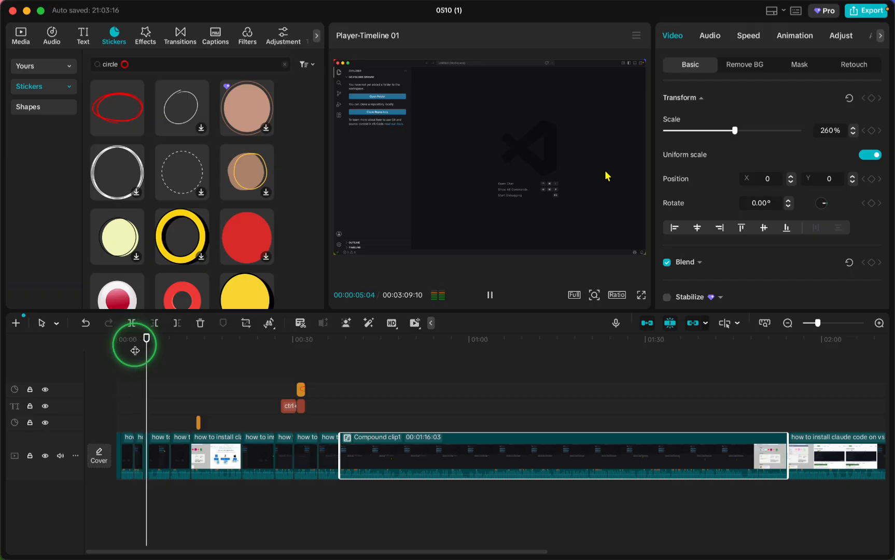
Export the timeline as audio only, turning off video and enabling MP3 audio, with the name my voice.
{"action": "key", "text": "space"}
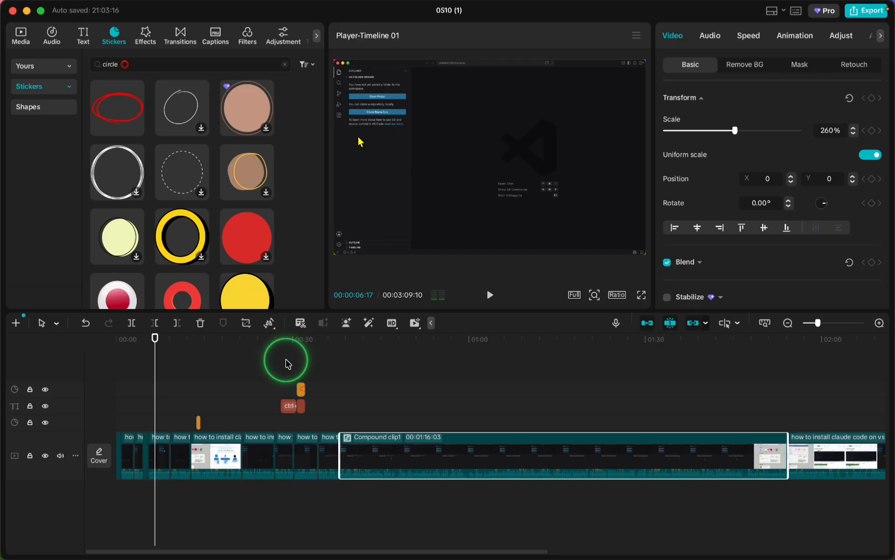
{"action": "left_click", "coordinate": [865, 13]}
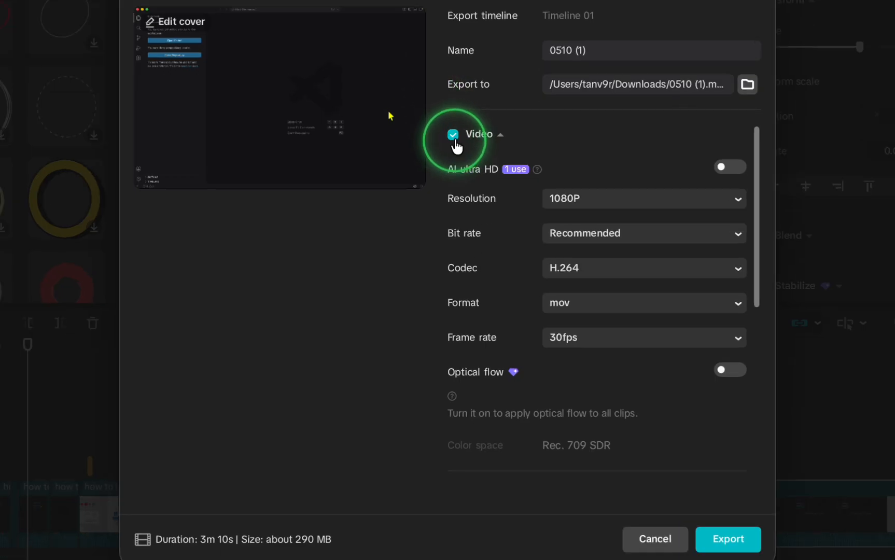
{"action": "left_click", "coordinate": [451, 179]}
{"action": "scroll", "coordinate": [452, 260], "scroll_direction": "down", "scroll_amount": 5}
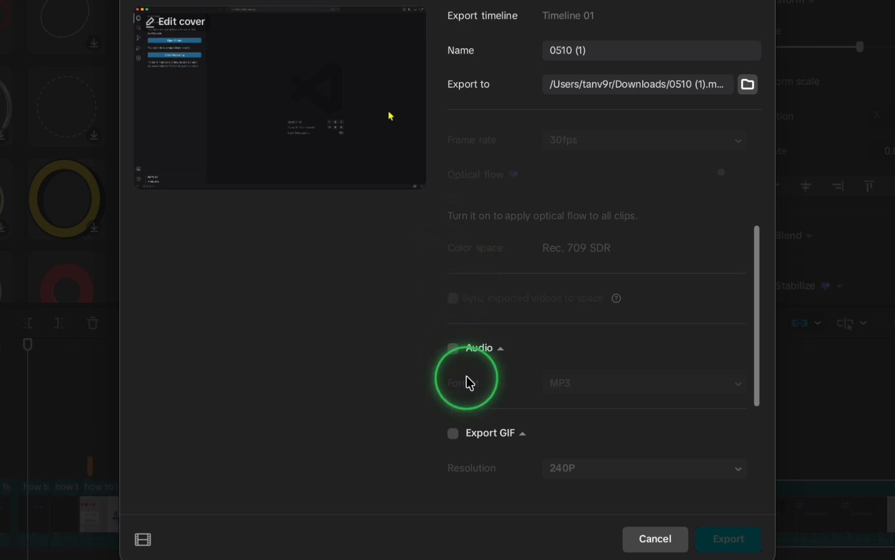
{"action": "left_click", "coordinate": [452, 348]}
{"action": "scroll", "coordinate": [506, 259], "scroll_direction": "up", "scroll_amount": 5}
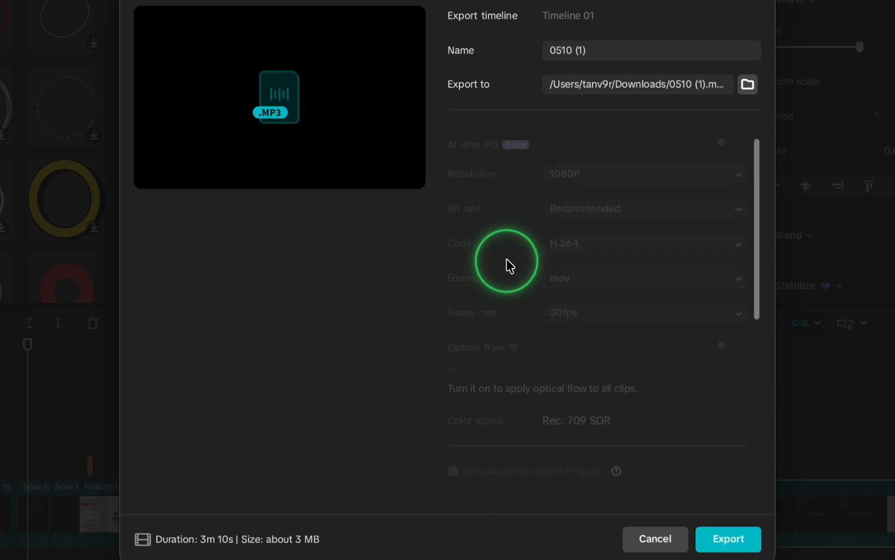
{"action": "triple_click", "coordinate": [569, 62]}
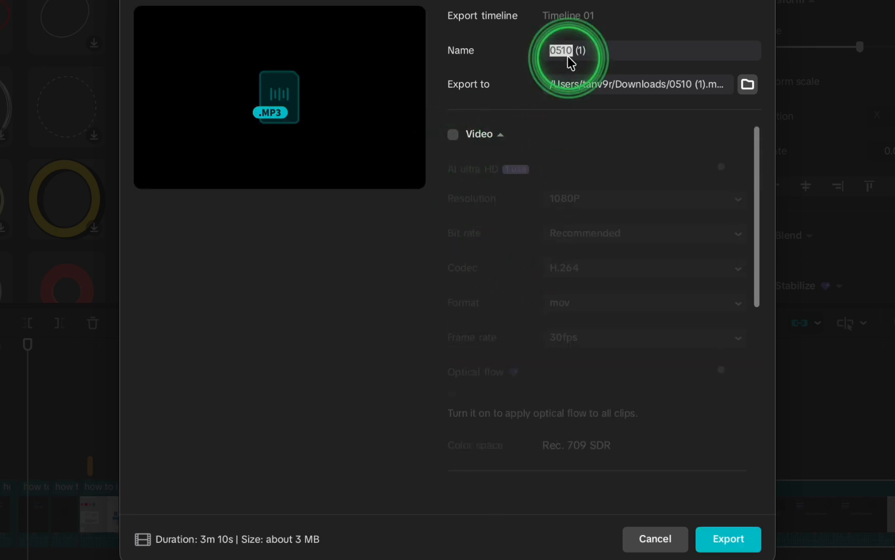
{"action": "type", "text": "my voice"}
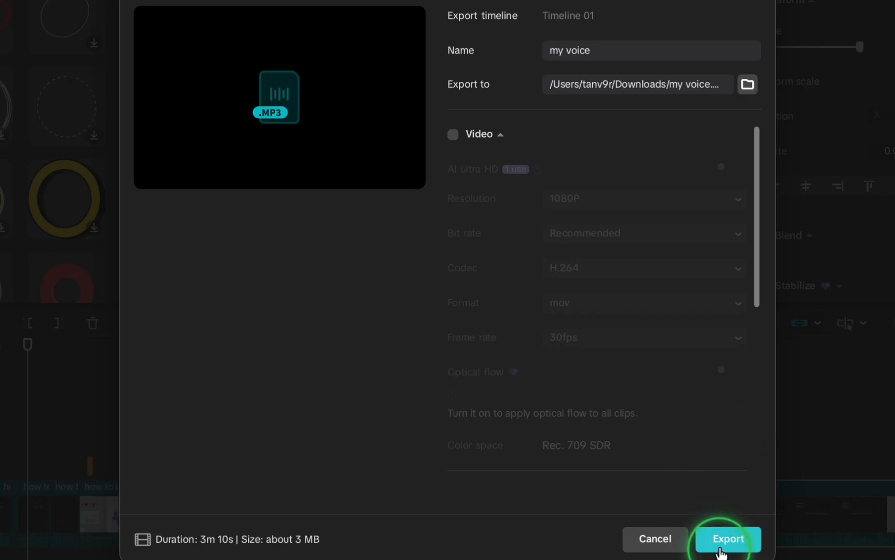
{"action": "left_click", "coordinate": [723, 542]}
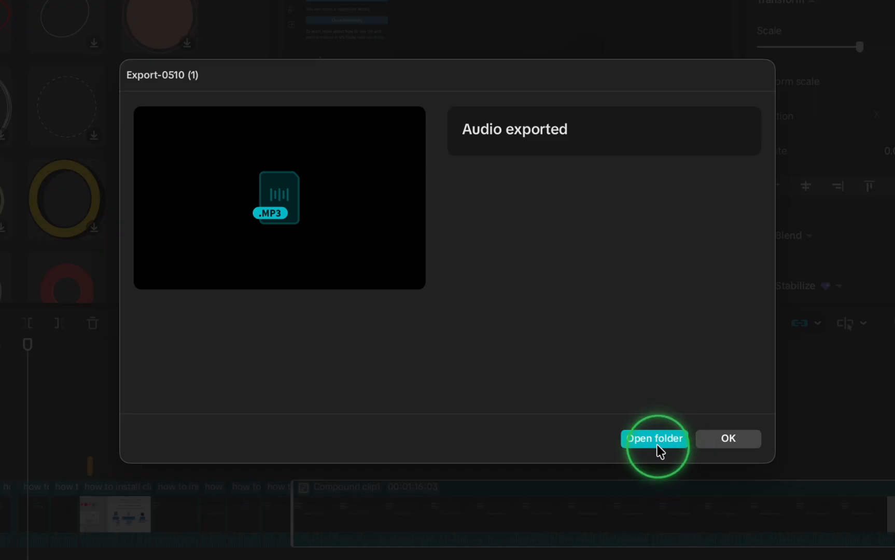
{"action": "left_click", "coordinate": [747, 442]}
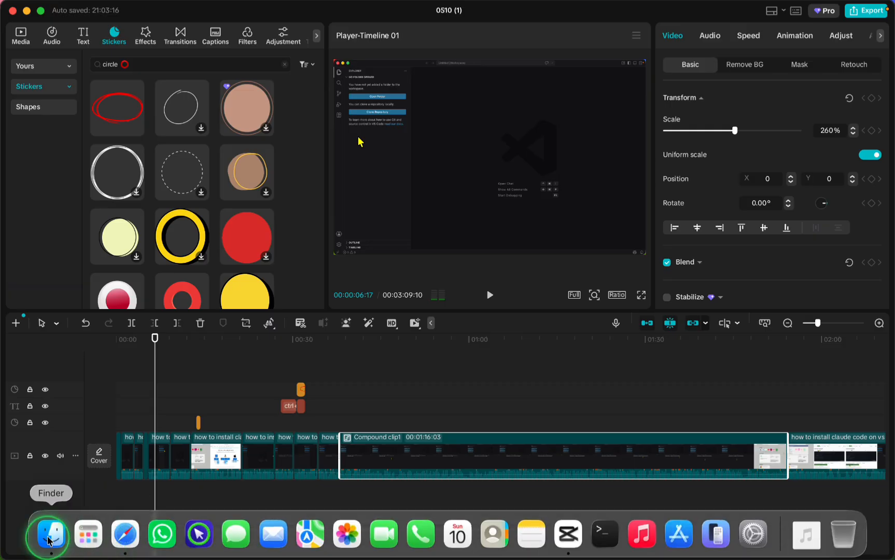
Open the Downloads folder in Finder to locate the exported audio file.
{"action": "left_click", "coordinate": [46, 532]}
{"action": "left_click", "coordinate": [218, 310]}
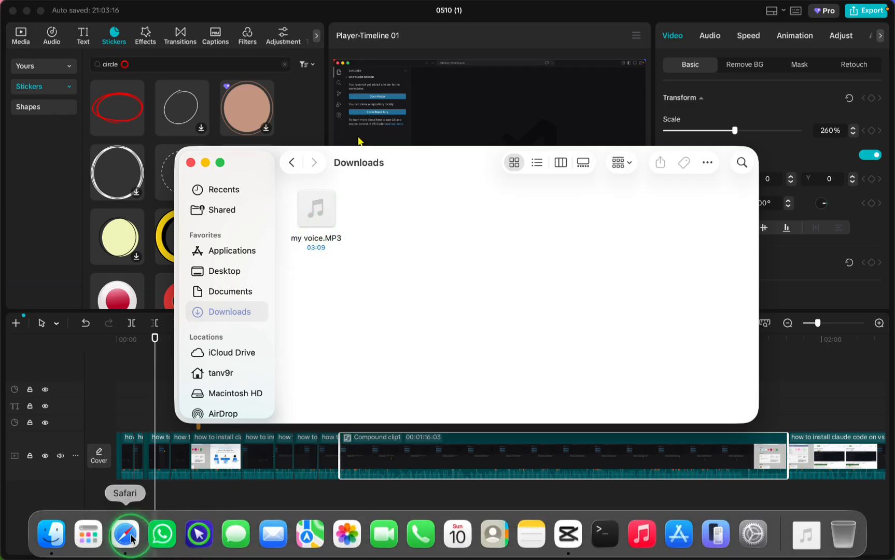
Switch to Safari and search Google for adobe podcast.
{"action": "left_click", "coordinate": [124, 534]}
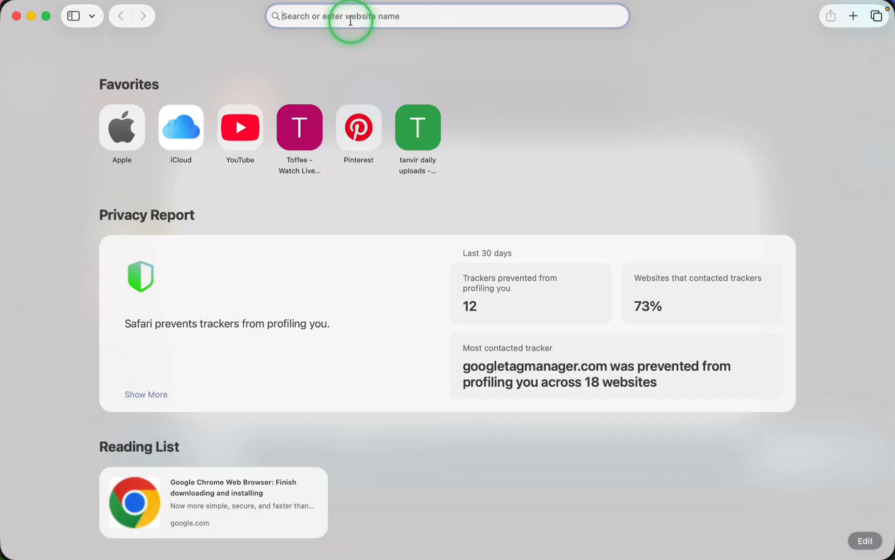
{"action": "type", "text": "adobe "}
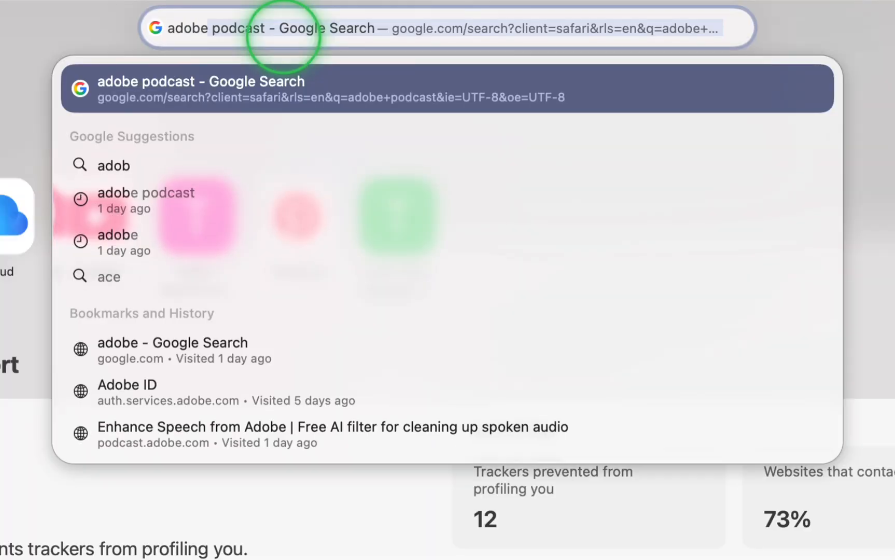
{"action": "type", "text": "podcast"}
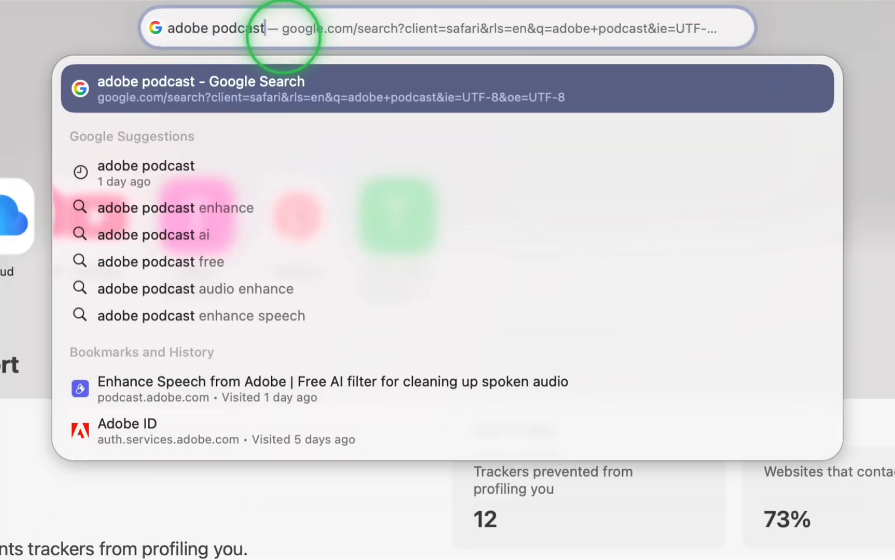
{"action": "key", "text": "BackSpace"}
{"action": "type", "text": "t"}
{"action": "key", "text": "BackSpace"}
{"action": "left_click", "coordinate": [186, 174]}
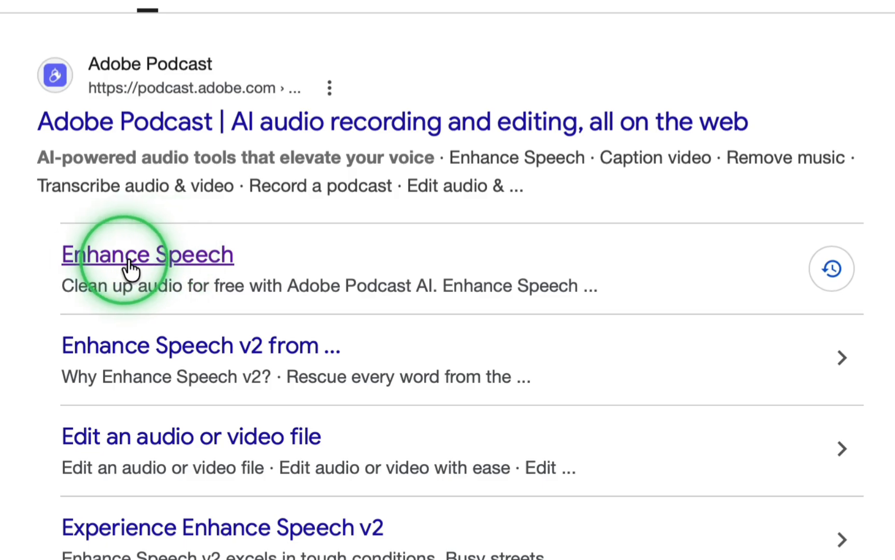
Open Adobe Podcast's Enhance Speech tool and upload my voice.MP3 from Downloads.
{"action": "left_click", "coordinate": [143, 260]}
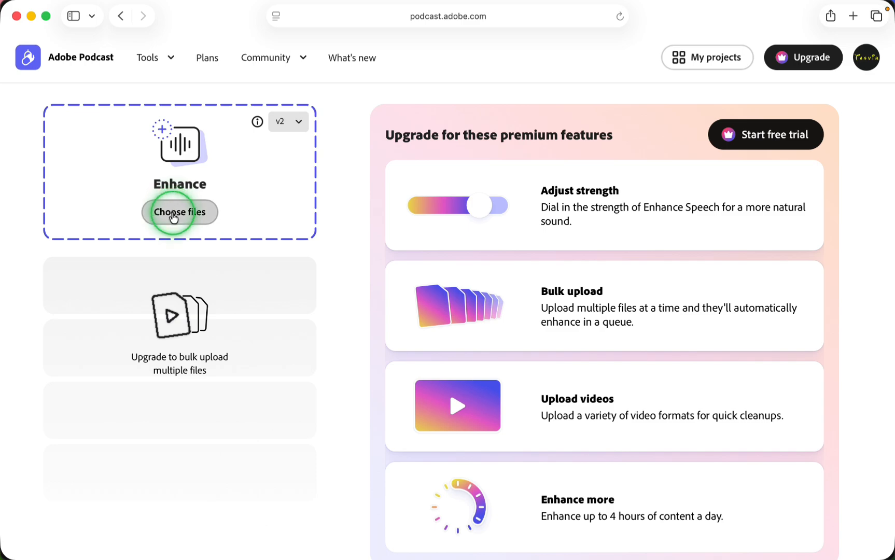
{"action": "left_click", "coordinate": [174, 216]}
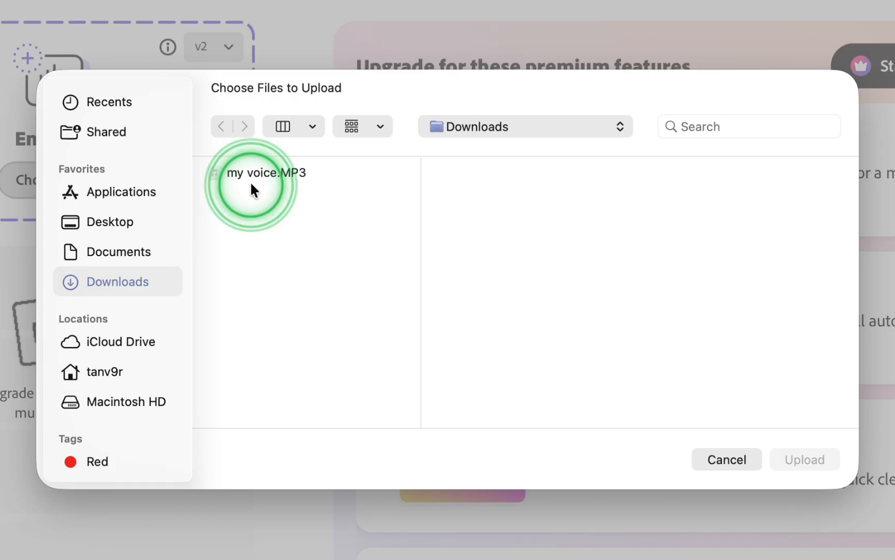
{"action": "left_click", "coordinate": [315, 213]}
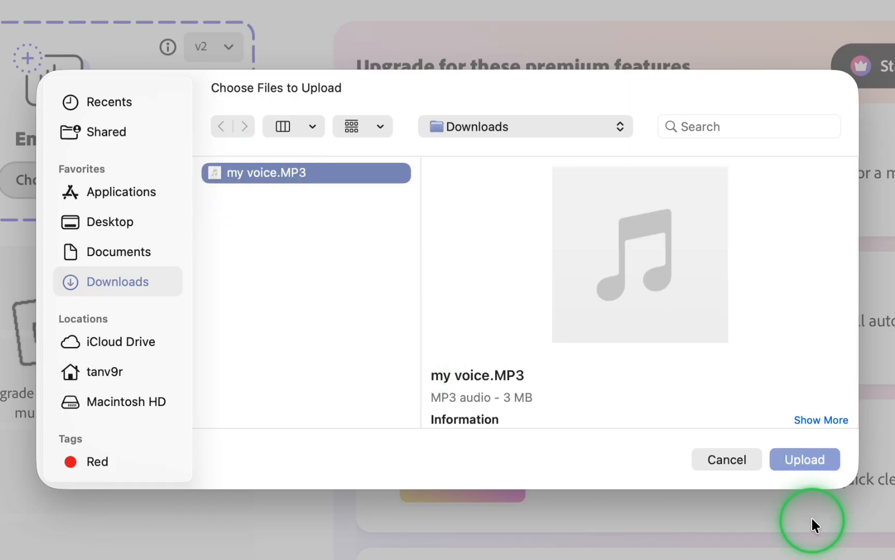
{"action": "left_click", "coordinate": [811, 461]}
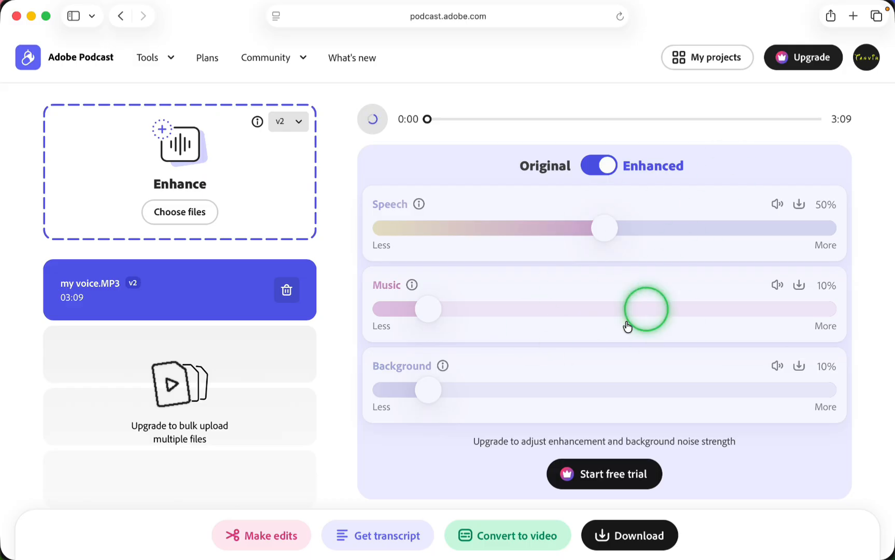
Download the enhanced audio and check it in the browser's downloads list.
{"action": "mouse_move", "coordinate": [623, 8]}
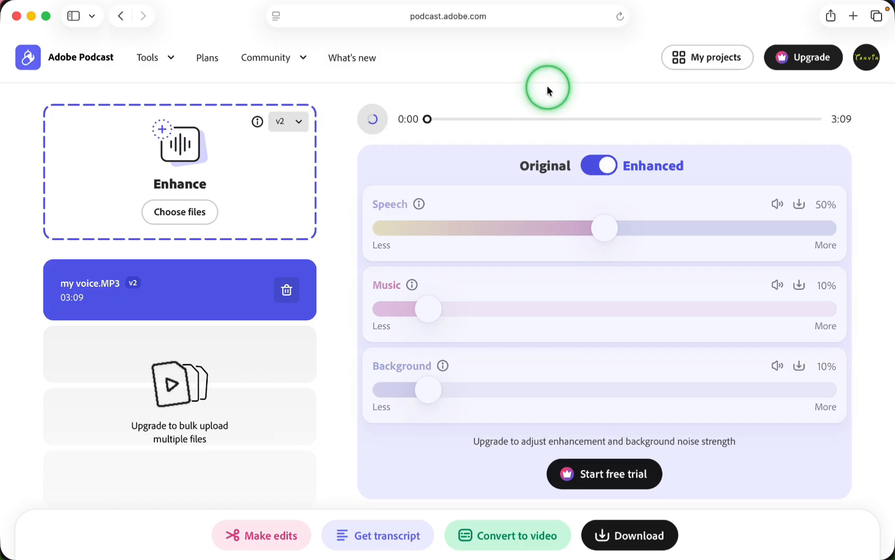
{"action": "mouse_move", "coordinate": [763, 4]}
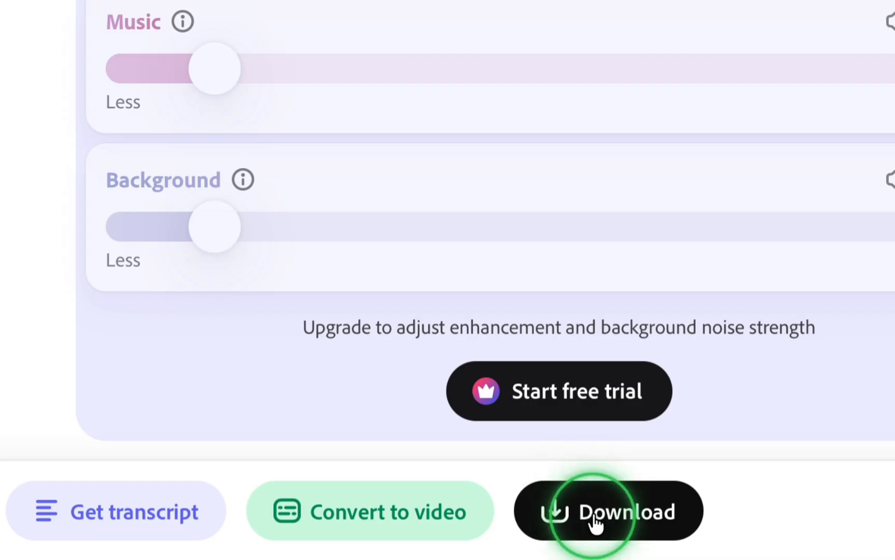
{"action": "left_click", "coordinate": [594, 519]}
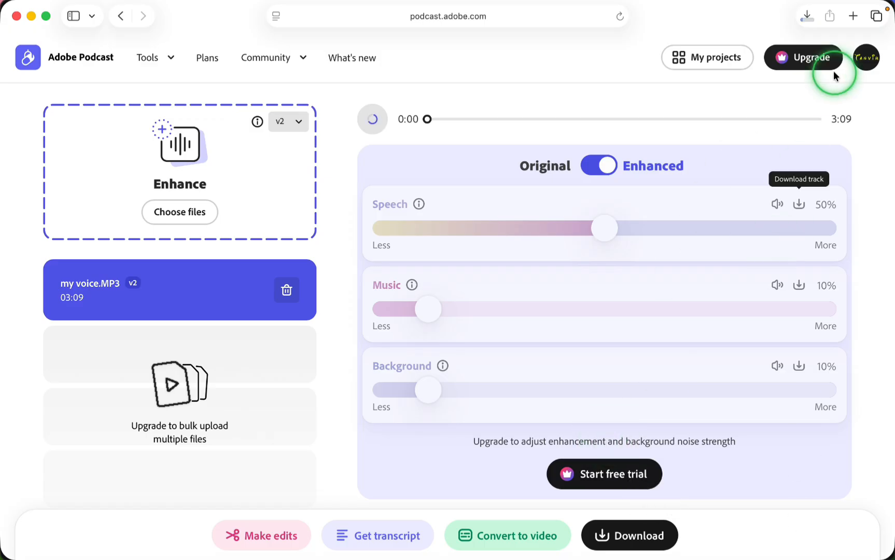
{"action": "left_click", "coordinate": [806, 17]}
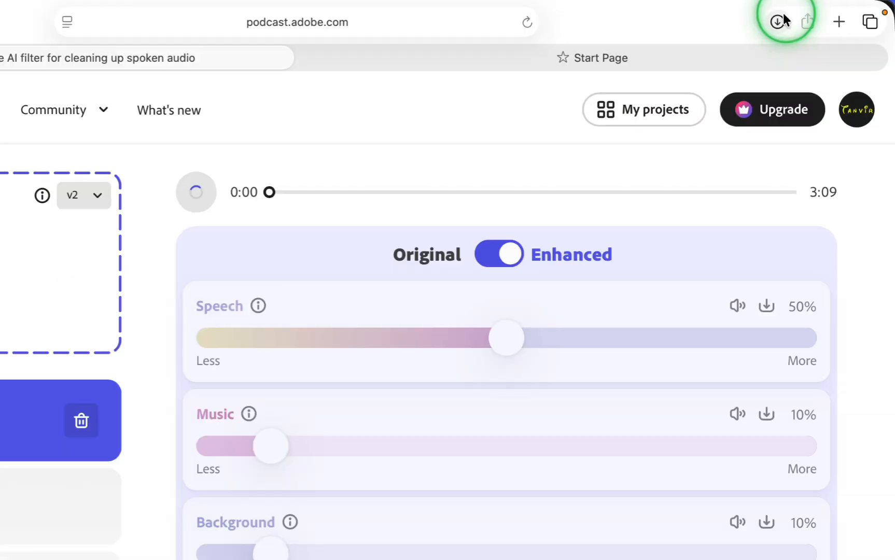
{"action": "left_click", "coordinate": [779, 20]}
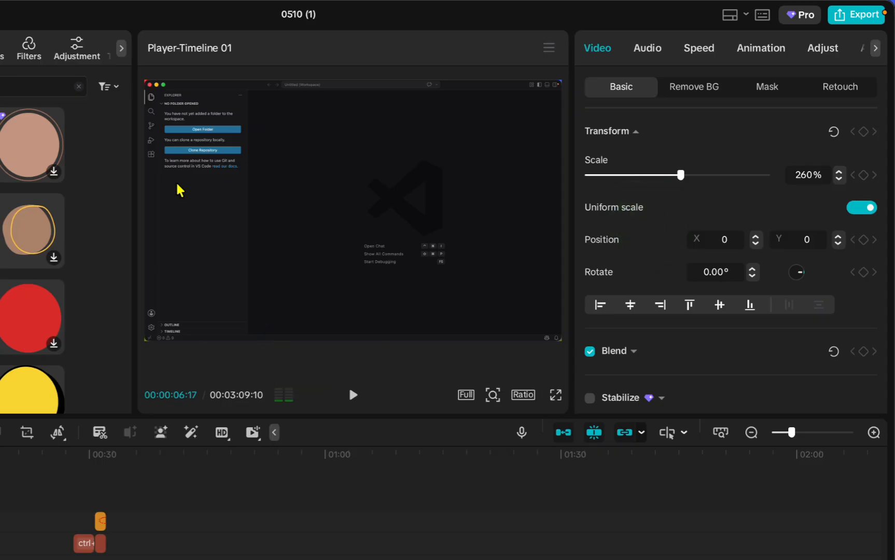
Switch to CapCut, import my voice-enhanced-v2.wav from Downloads and add it to the timeline.
{"action": "left_click", "coordinate": [49, 99]}
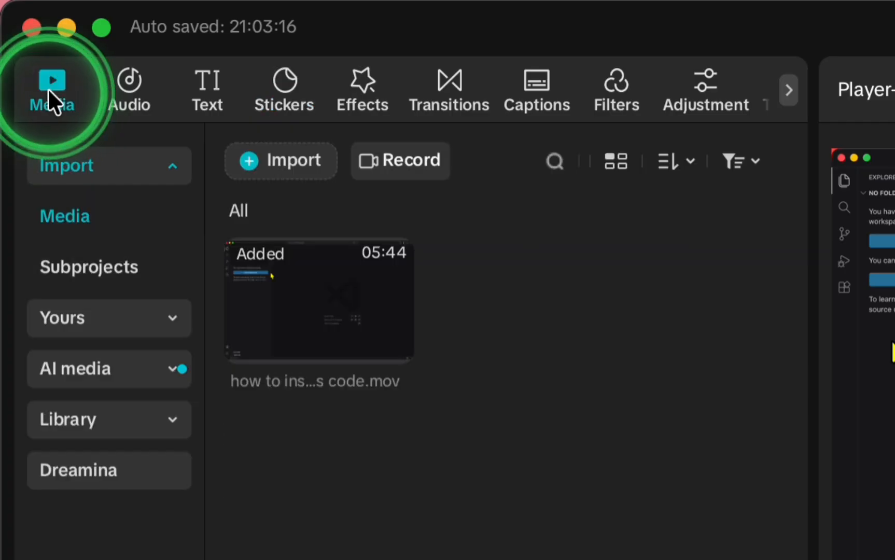
{"action": "left_click", "coordinate": [248, 161]}
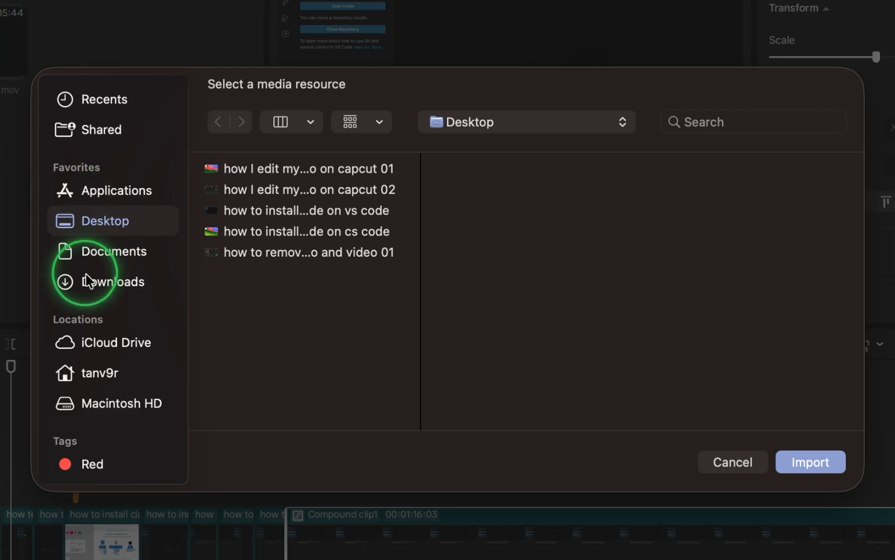
{"action": "left_click", "coordinate": [122, 279]}
{"action": "left_click", "coordinate": [291, 173]}
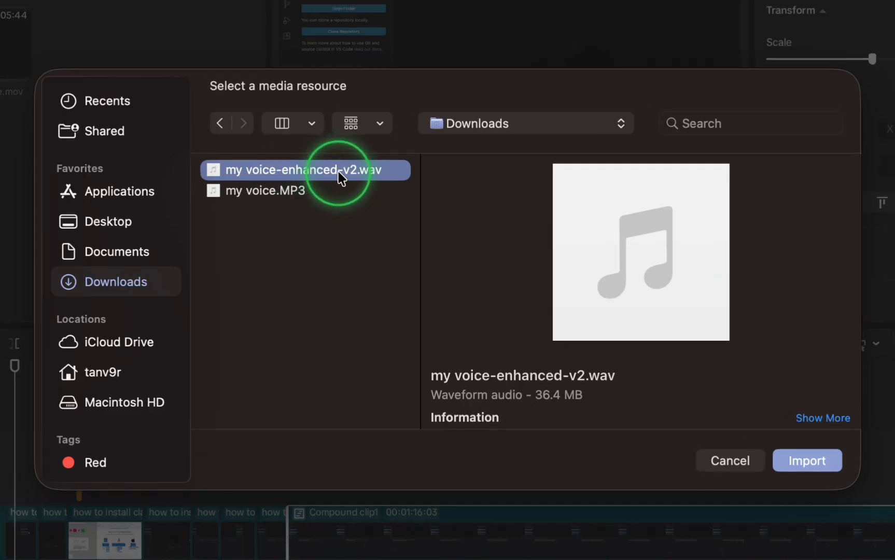
{"action": "double_click", "coordinate": [340, 177]}
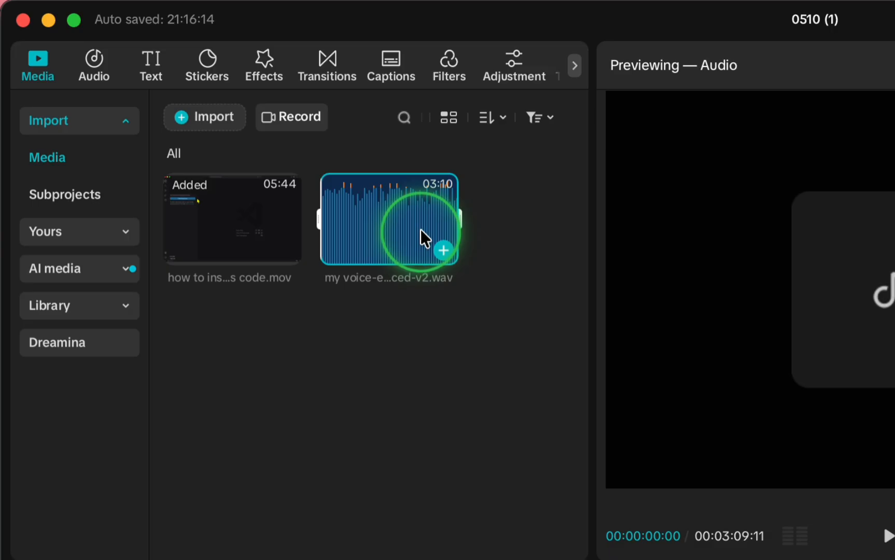
{"action": "left_click", "coordinate": [443, 249]}
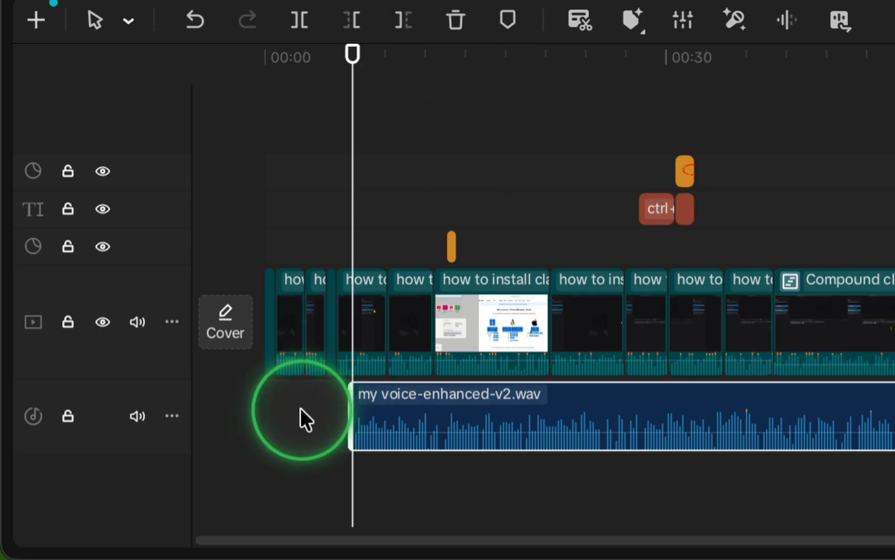
Close the gap before the enhanced audio clip and mute the original video track.
{"action": "right_click", "coordinate": [299, 409]}
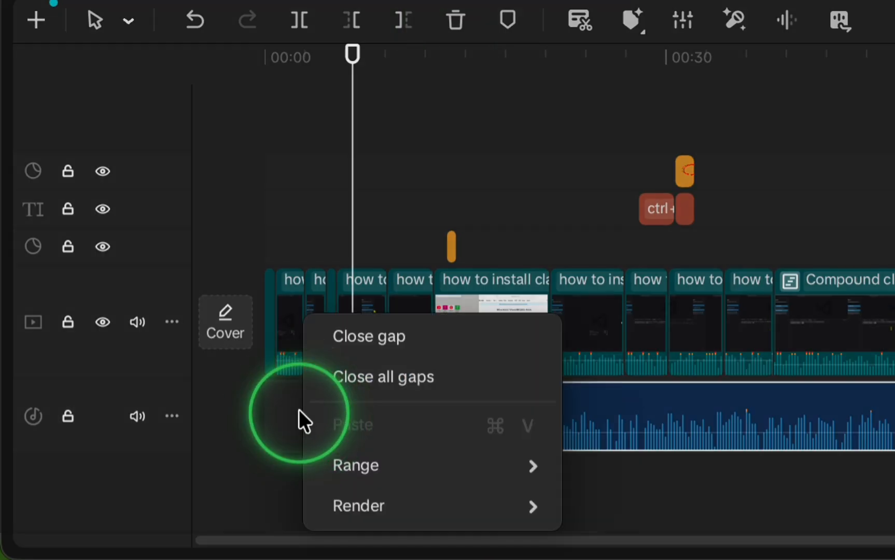
{"action": "left_click", "coordinate": [370, 328]}
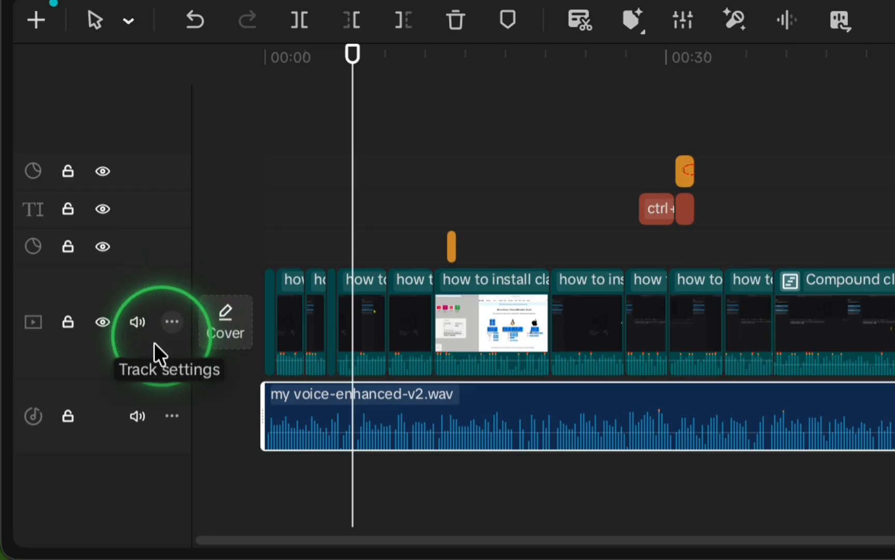
{"action": "left_click", "coordinate": [137, 322]}
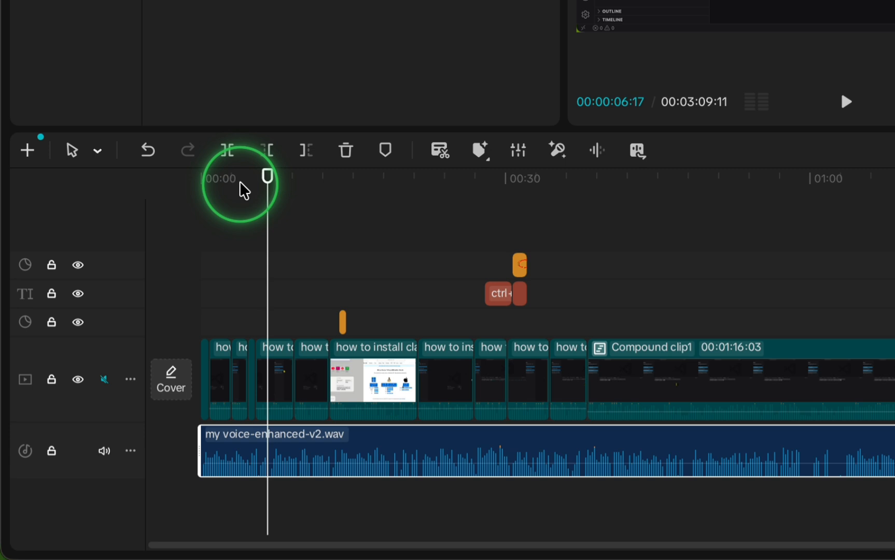
Preview from the start and raise the enhanced audio clip's volume to 6.1 dB.
{"action": "left_click", "coordinate": [103, 346]}
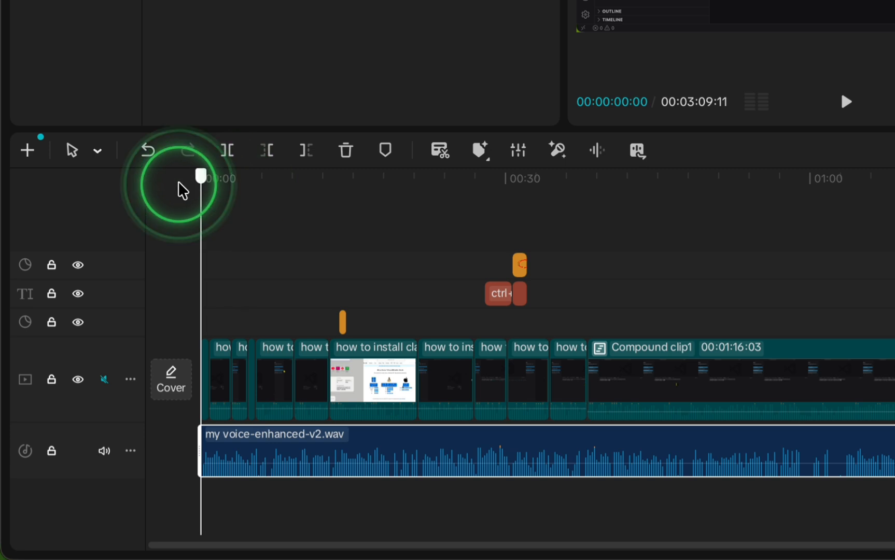
{"action": "key", "text": "space"}
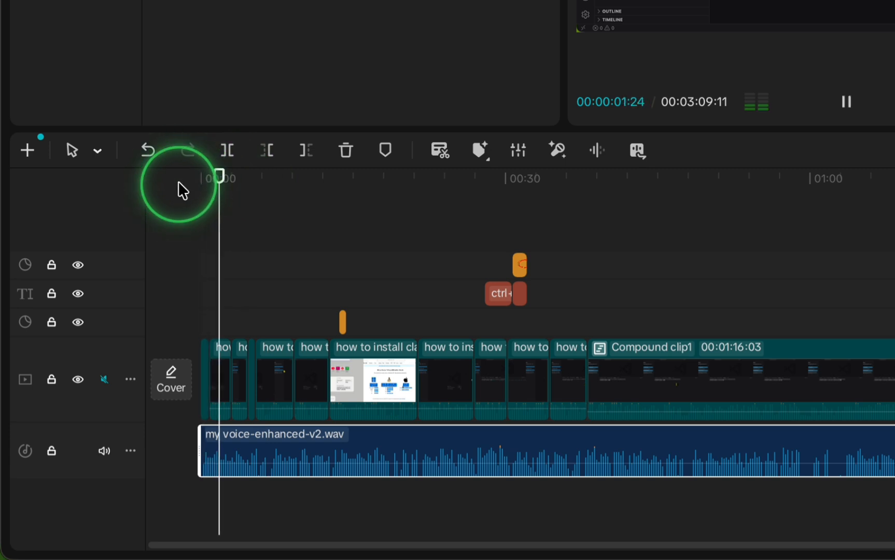
{"action": "key", "text": "space"}
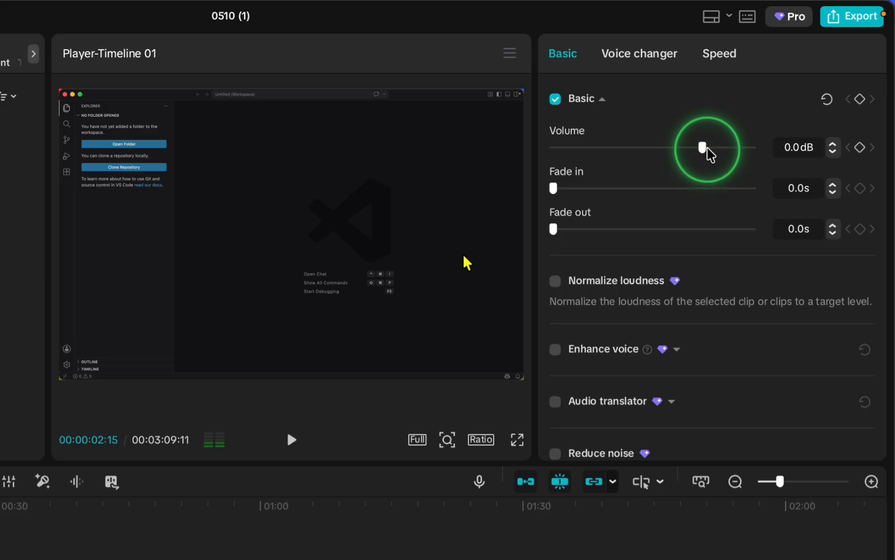
{"action": "left_click_drag", "start_coordinate": [765, 99], "coordinate": [775, 99]}
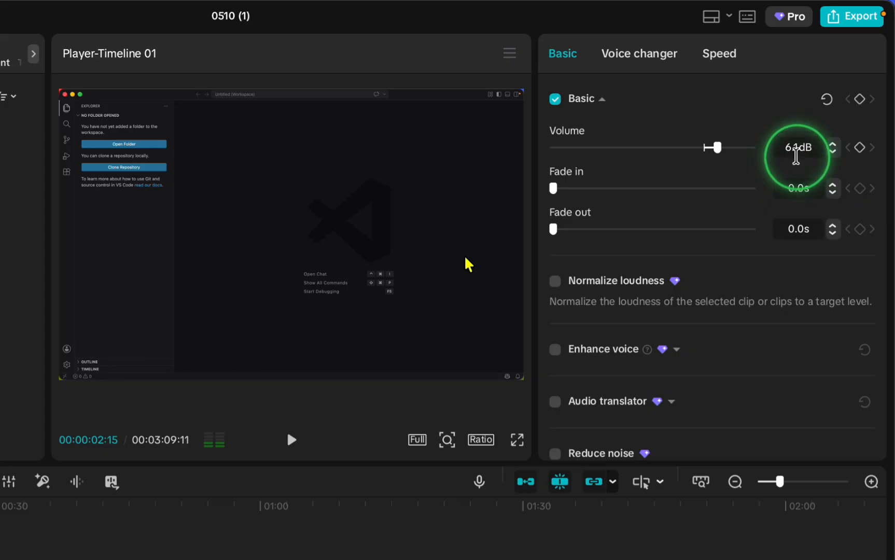
{"action": "key", "text": "space"}
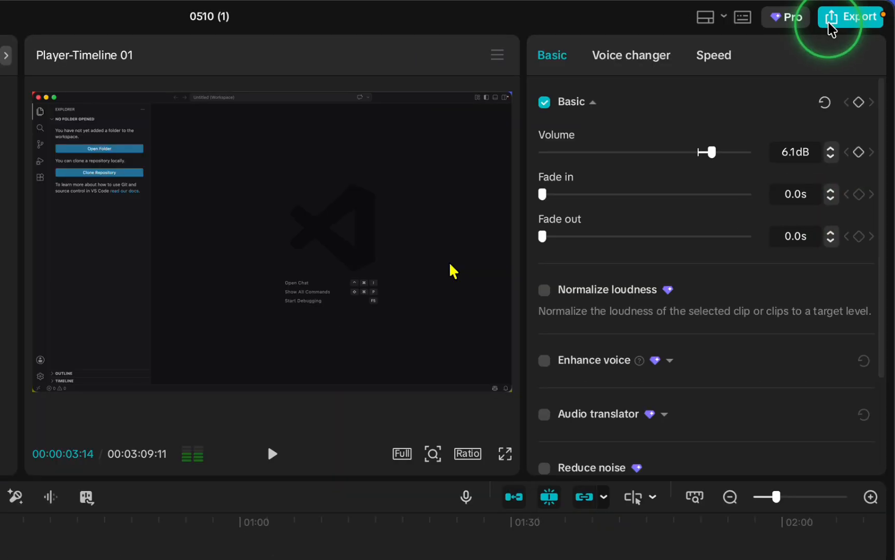
Start a video export with the audio-only option unchecked and select the file name for renaming.
{"action": "left_click", "coordinate": [865, 11]}
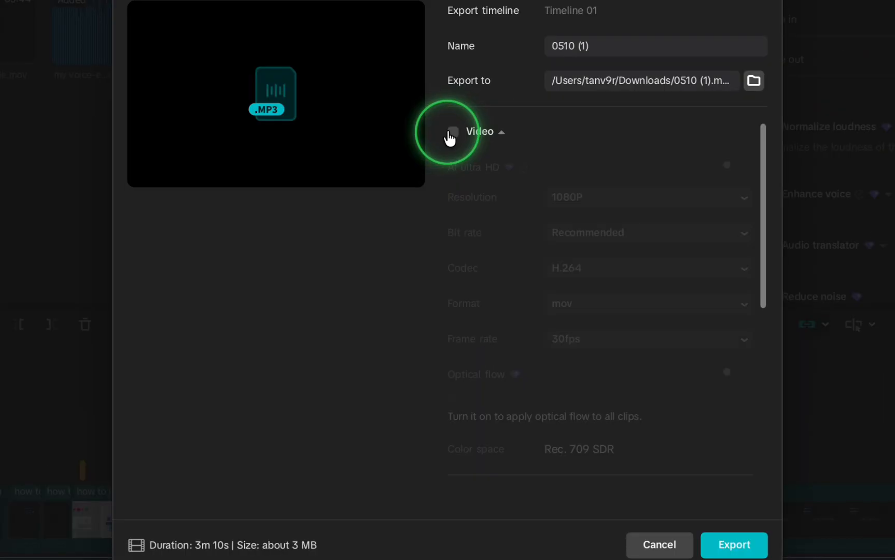
{"action": "left_click", "coordinate": [451, 191]}
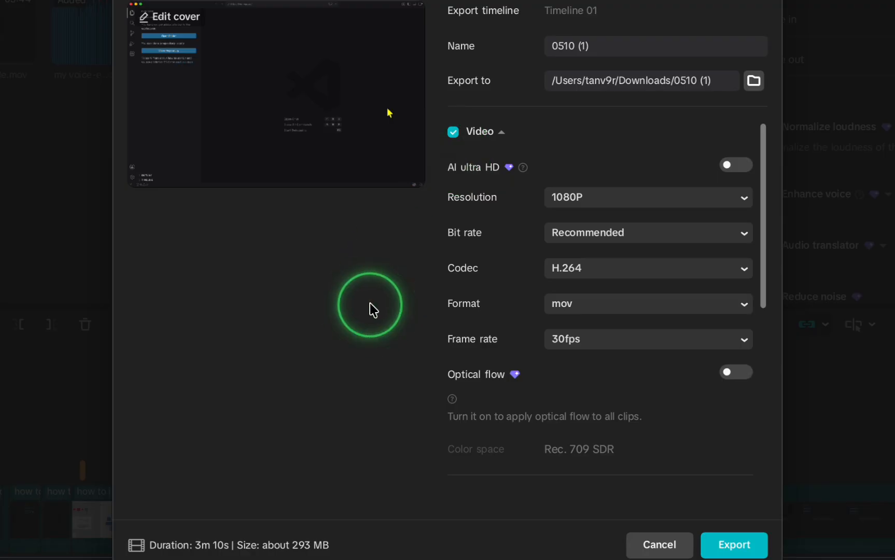
{"action": "scroll", "coordinate": [468, 326], "scroll_direction": "down", "scroll_amount": 5}
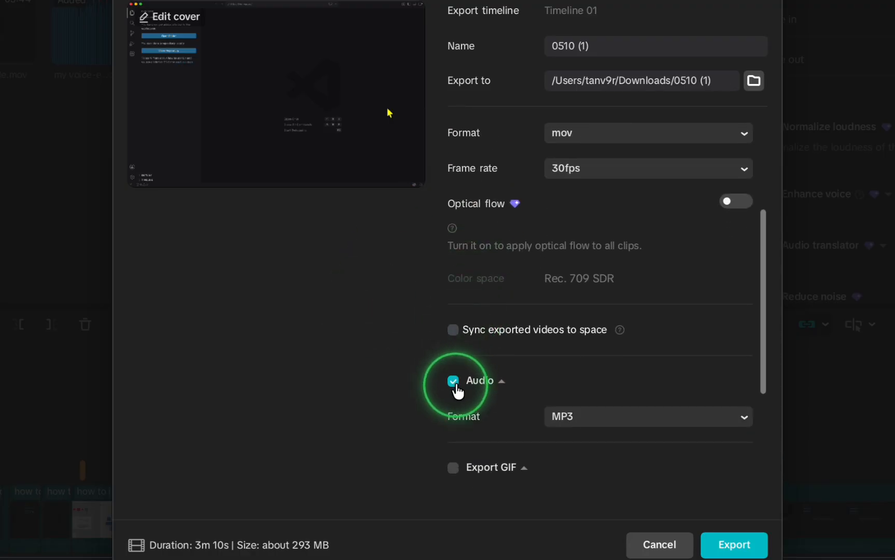
{"action": "left_click", "coordinate": [454, 382]}
{"action": "left_click", "coordinate": [619, 47]}
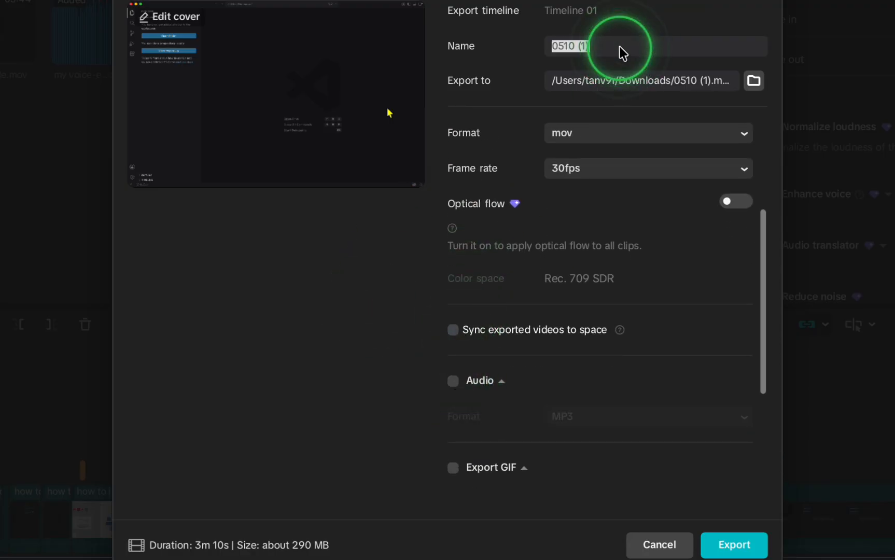